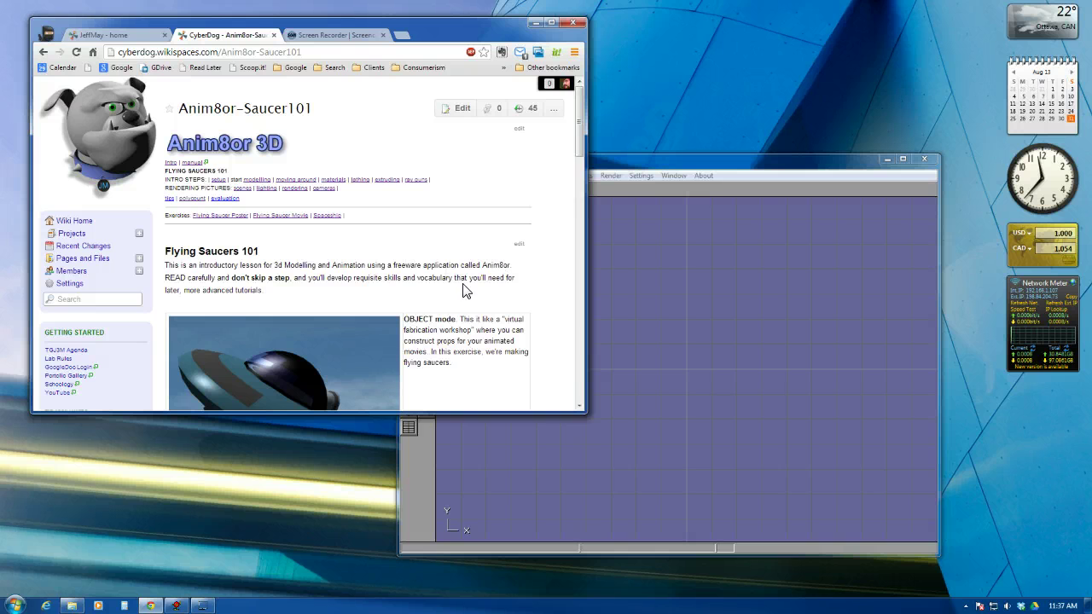
Tile the Anim8or-Saucer101 tutorial browser and the Anim8or window side by side using the taskbar.
{"action": "left_click_drag", "start_coordinate": [449, 34], "coordinate": [453, 76]}
{"action": "left_click_drag", "start_coordinate": [629, 166], "coordinate": [622, 150]}
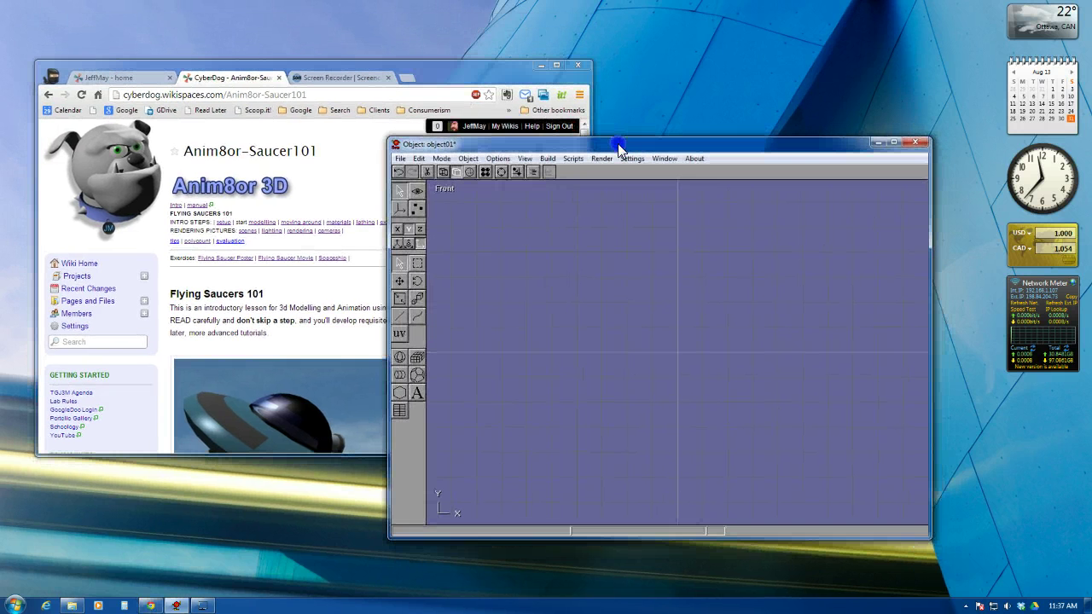
{"action": "left_click", "coordinate": [479, 80]}
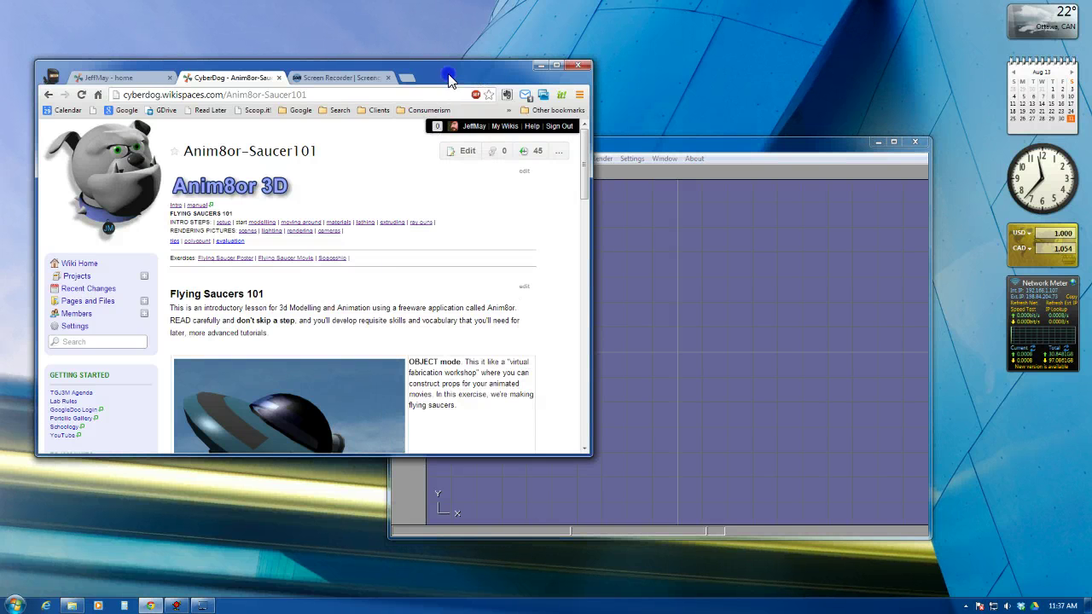
{"action": "left_click_drag", "start_coordinate": [451, 78], "coordinate": [461, 82]}
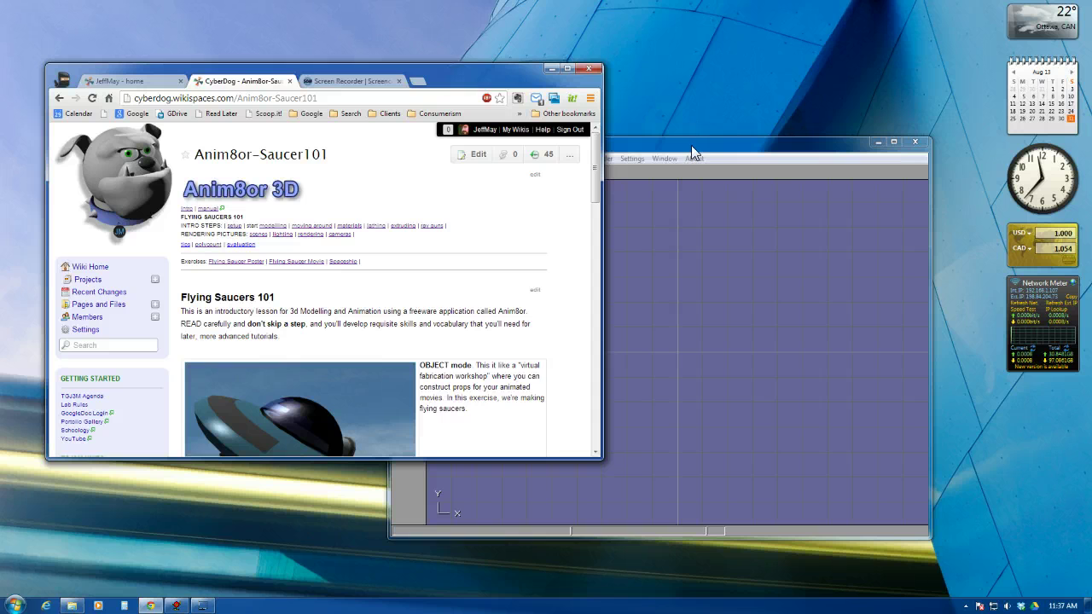
{"action": "left_click_drag", "start_coordinate": [691, 154], "coordinate": [705, 145]}
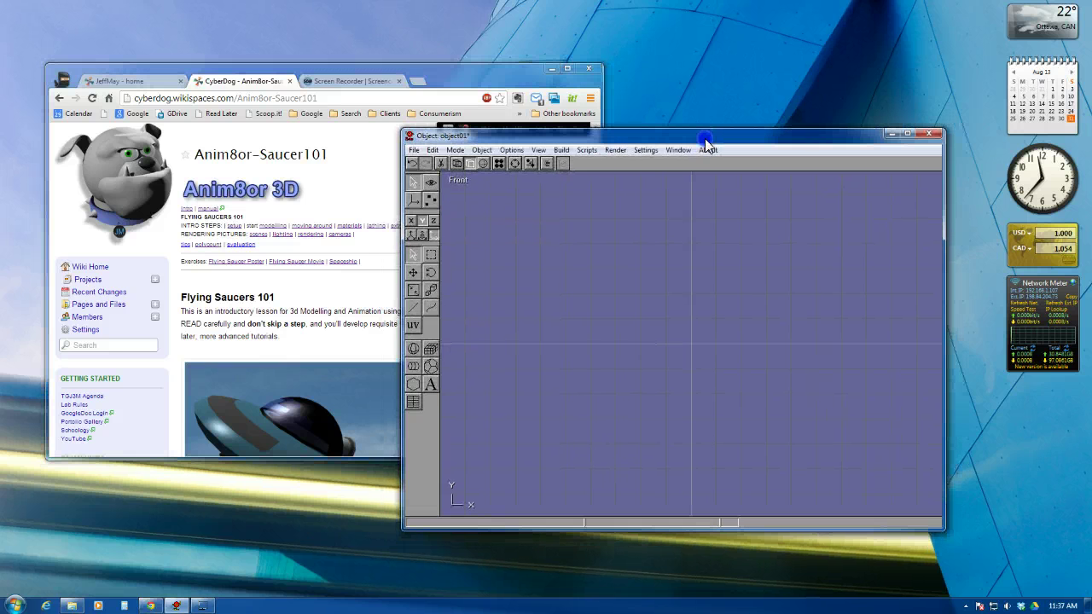
{"action": "left_click", "coordinate": [477, 74]}
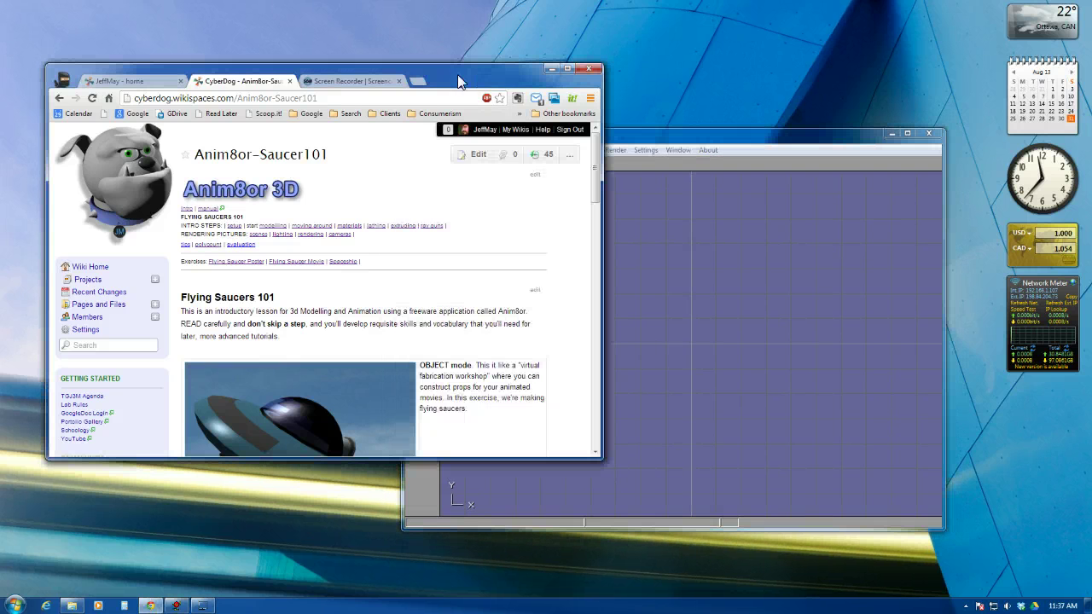
{"action": "right_click", "coordinate": [518, 605]}
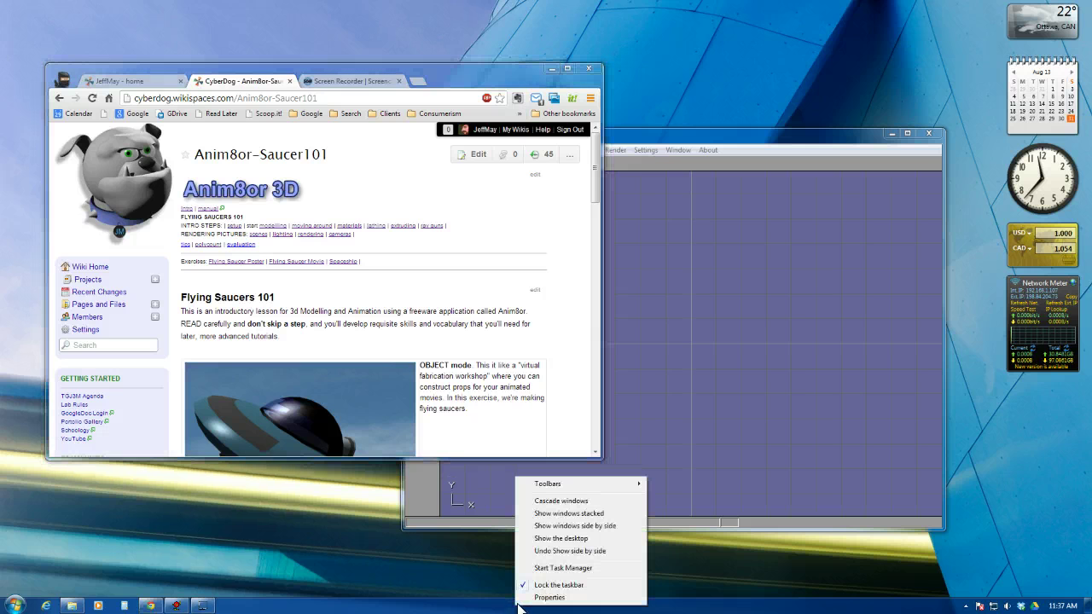
{"action": "left_click", "coordinate": [565, 527]}
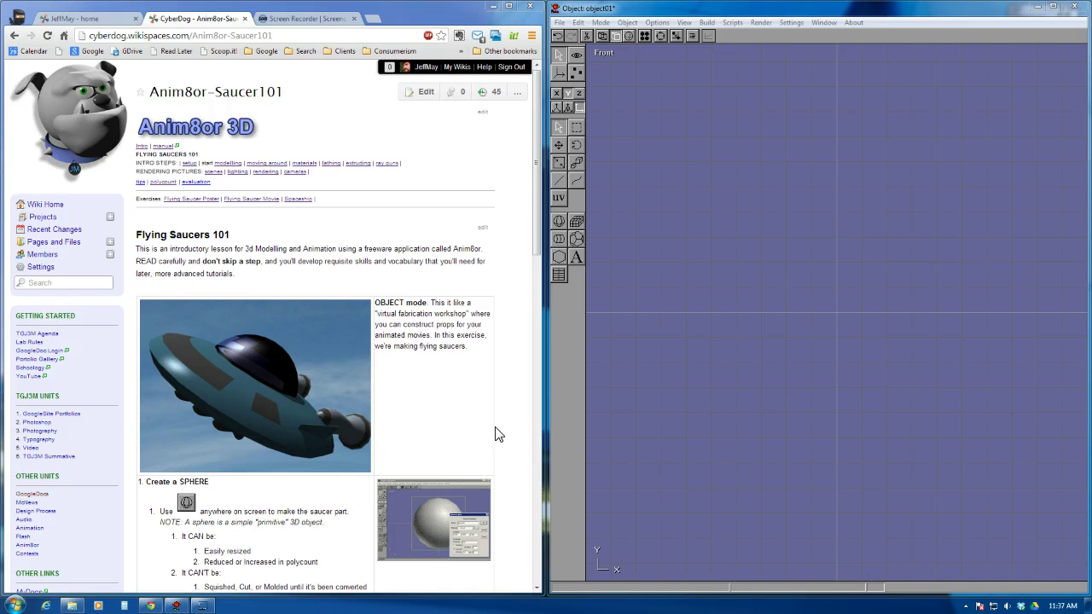
Draw a sphere in the Front view and set its diameter to 100.
{"action": "left_click_drag", "start_coordinate": [537, 246], "coordinate": [530, 408]}
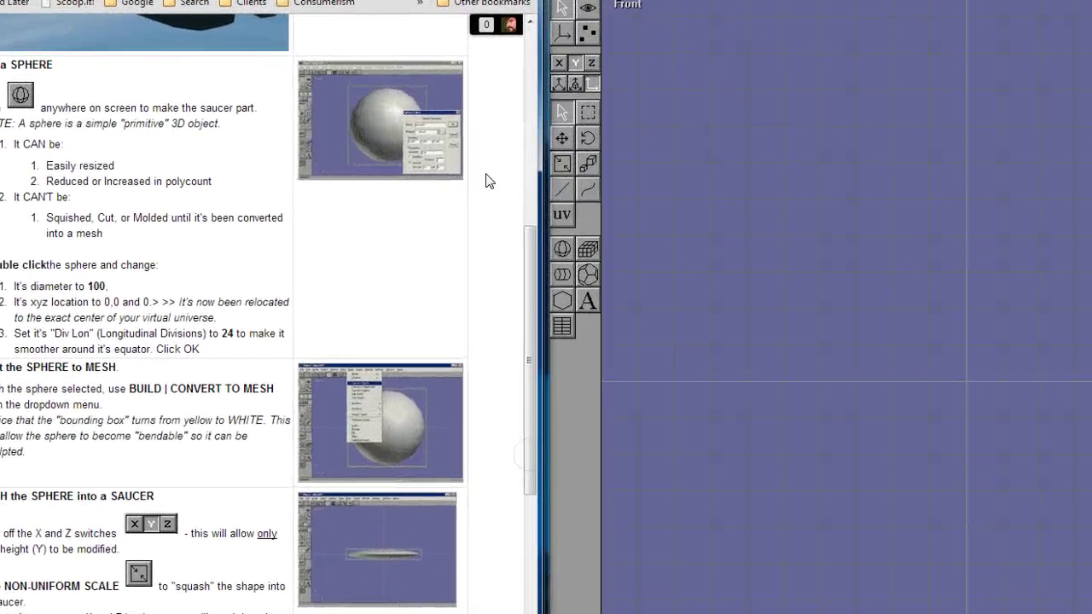
{"action": "left_click", "coordinate": [563, 249]}
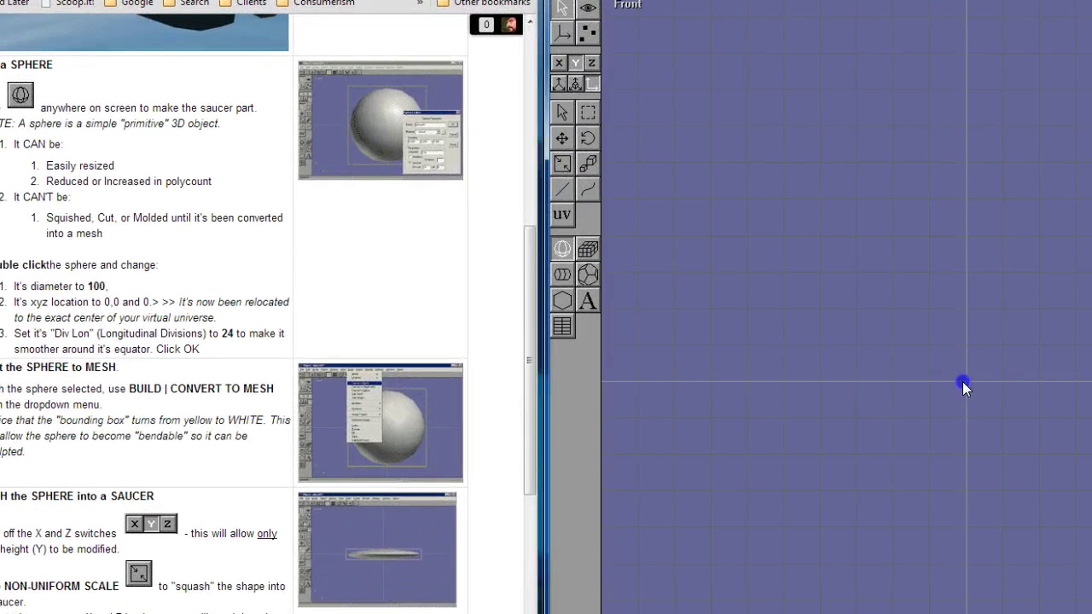
{"action": "left_click_drag", "start_coordinate": [963, 383], "coordinate": [1026, 448]}
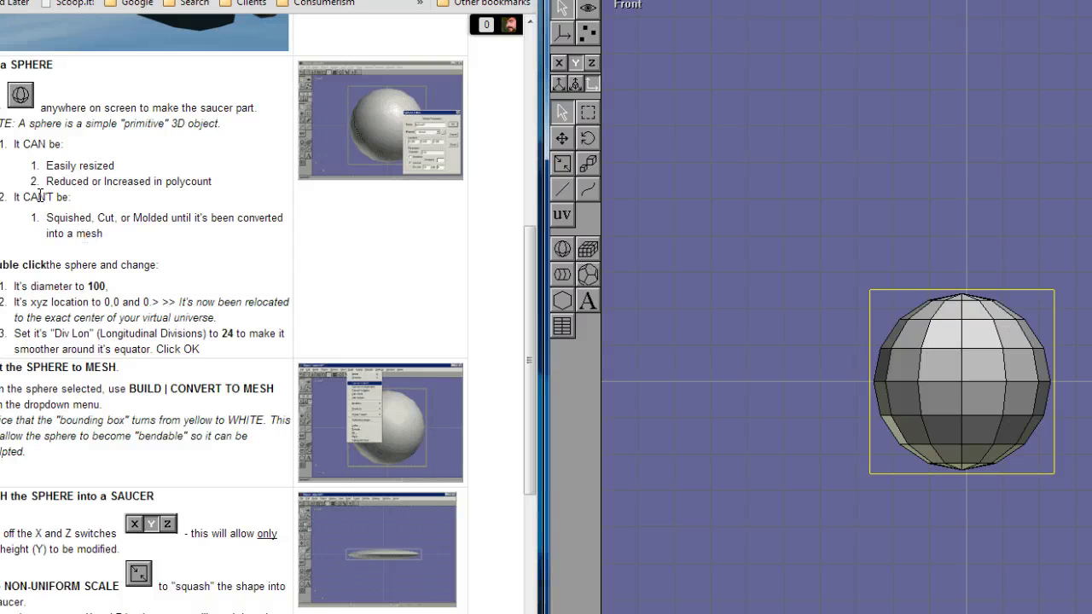
{"action": "double_click", "coordinate": [953, 378]}
{"action": "left_click_drag", "start_coordinate": [672, 136], "coordinate": [524, 132]}
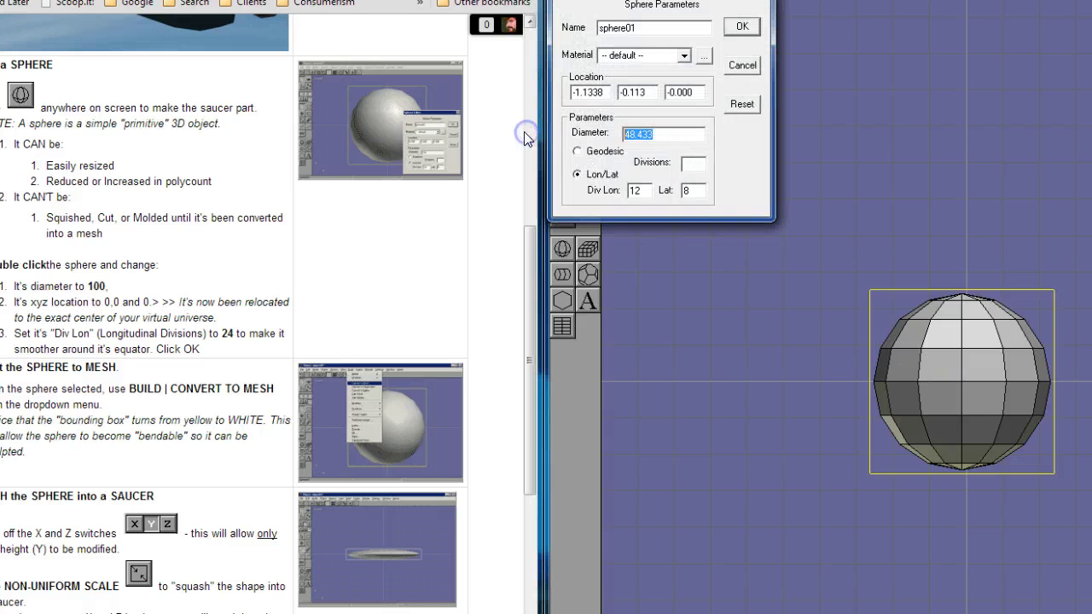
{"action": "type", "text": "100"}
{"action": "key", "text": "Return"}
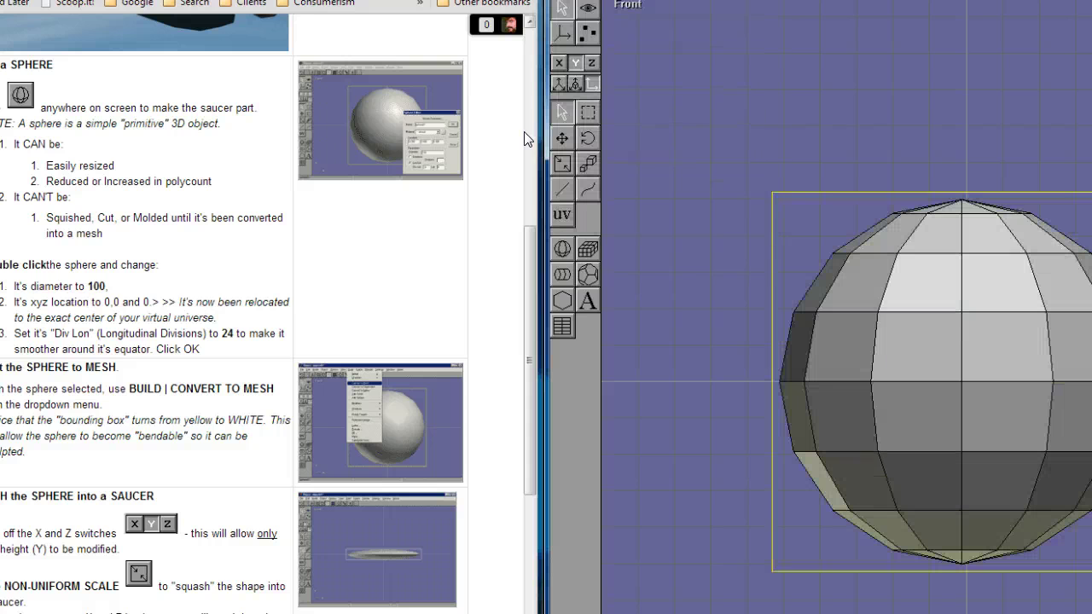
Set the sphere's location to 0, 0, 0.
{"action": "double_click", "coordinate": [914, 296]}
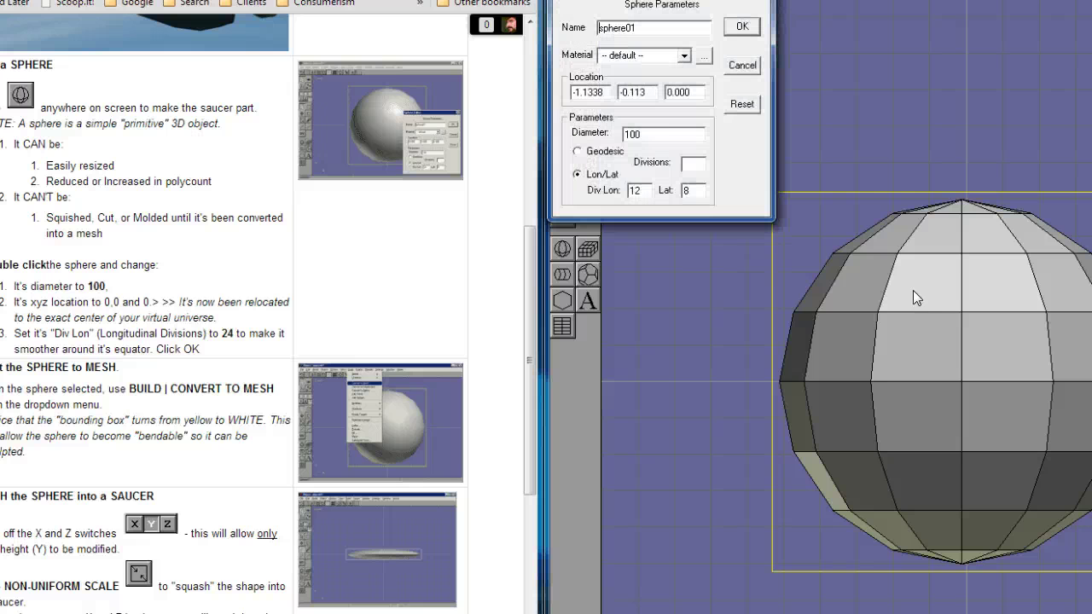
{"action": "double_click", "coordinate": [602, 90]}
{"action": "type", "text": "0"}
{"action": "key", "text": "Tab"}
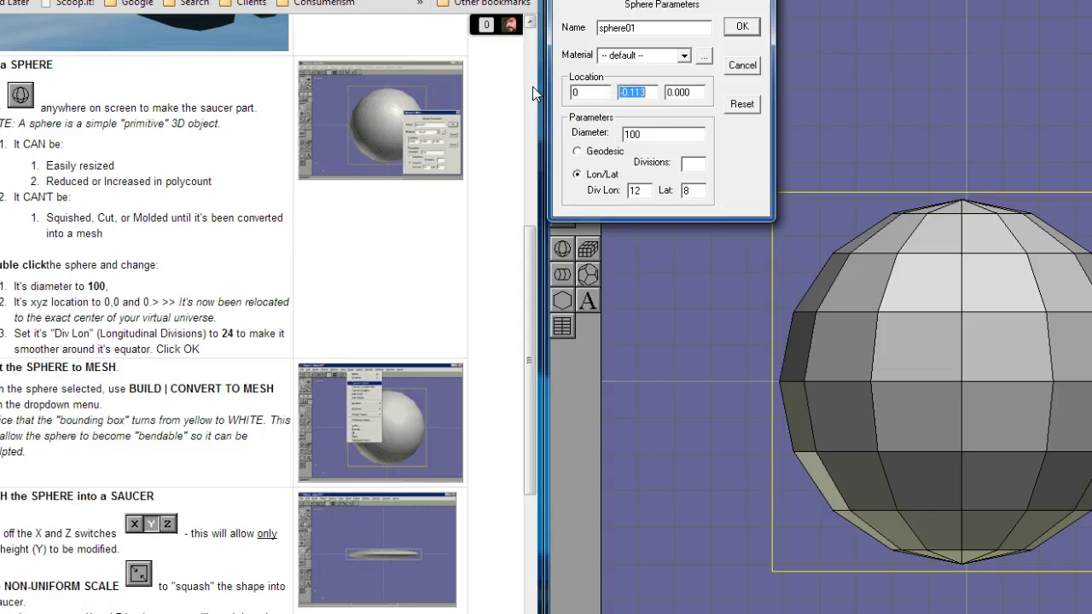
{"action": "type", "text": "0"}
{"action": "key", "text": "Tab"}
{"action": "type", "text": "0"}
{"action": "left_click", "coordinate": [742, 26]}
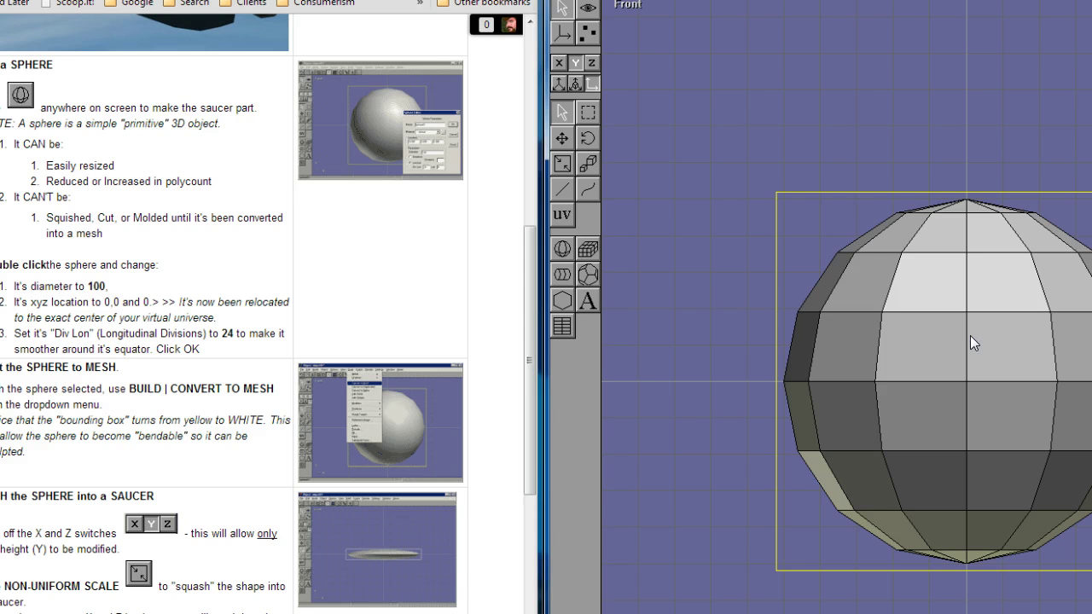
{"action": "mouse_move", "coordinate": [941, 360]}
{"action": "right_mouse_down"}
{"action": "mouse_move", "coordinate": [956, 381]}
{"action": "mouse_move", "coordinate": [917, 415]}
{"action": "mouse_move", "coordinate": [997, 395]}
{"action": "mouse_move", "coordinate": [1028, 362]}
{"action": "mouse_move", "coordinate": [978, 342]}
{"action": "mouse_move", "coordinate": [892, 383]}
{"action": "mouse_move", "coordinate": [968, 378]}
{"action": "mouse_move", "coordinate": [855, 370]}
{"action": "mouse_move", "coordinate": [945, 379]}
{"action": "right_mouse_up"}
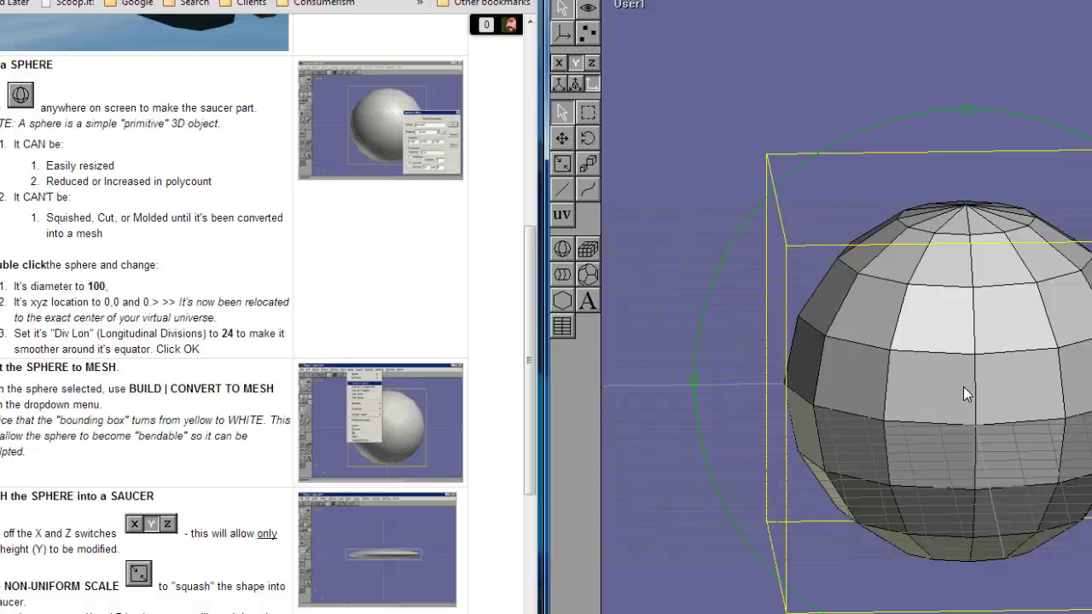
{"action": "key", "text": "f"}
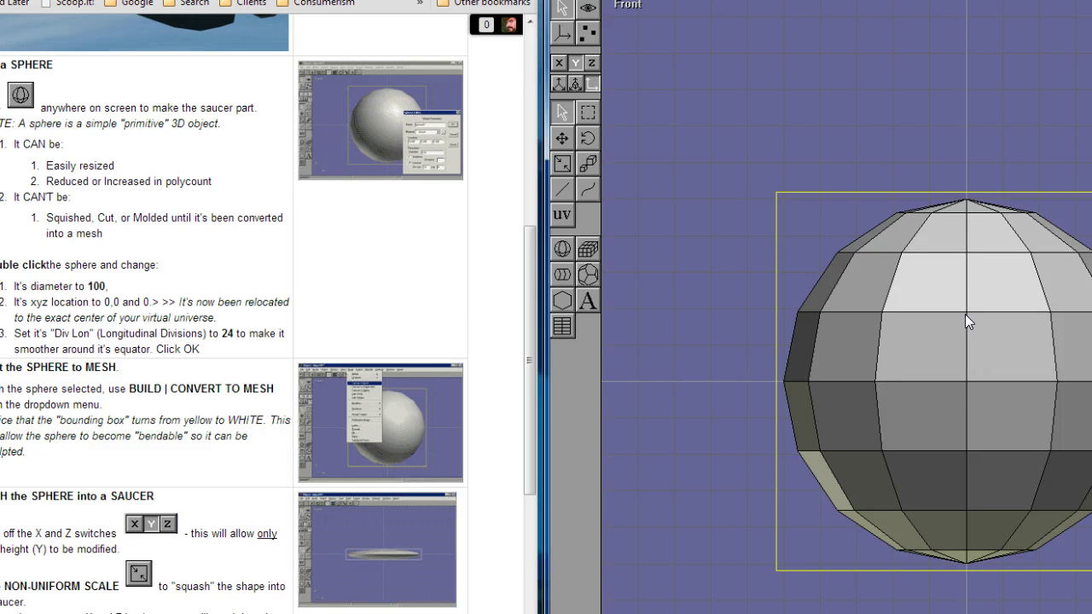
Change the sphere's Div Lon from 12 to 24 in Sphere Parameters.
{"action": "double_click", "coordinate": [935, 384]}
{"action": "double_click", "coordinate": [641, 191]}
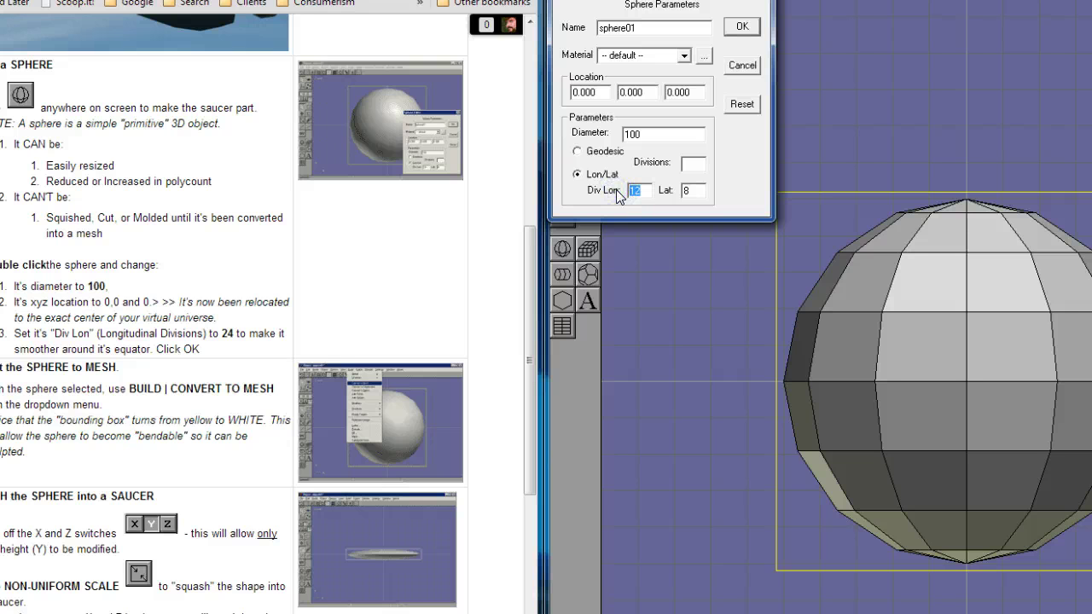
{"action": "type", "text": "24"}
{"action": "left_click", "coordinate": [738, 27]}
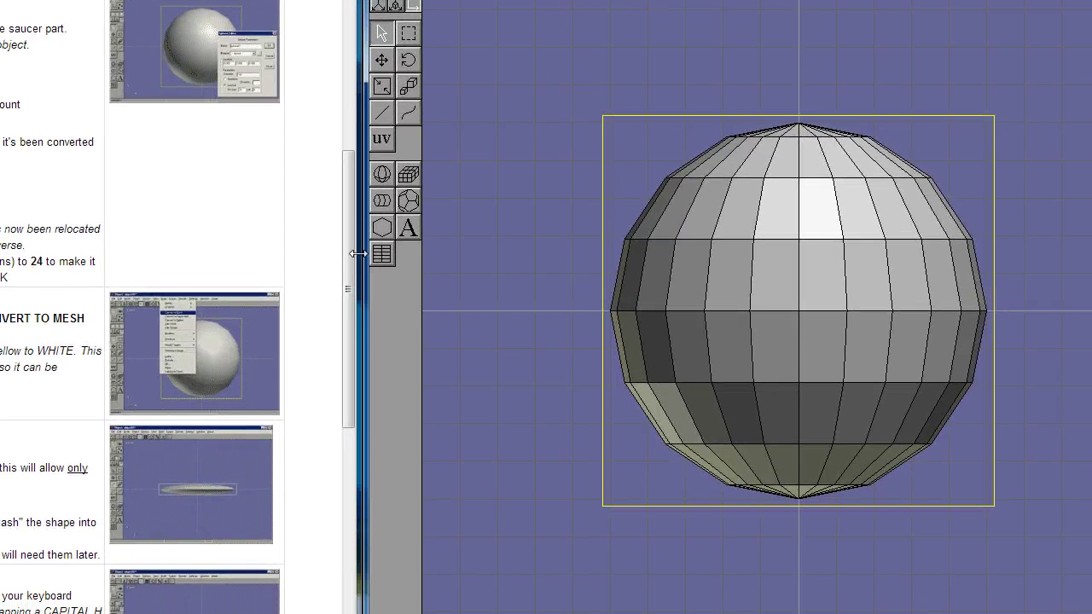
{"action": "left_click_drag", "start_coordinate": [348, 252], "coordinate": [347, 355]}
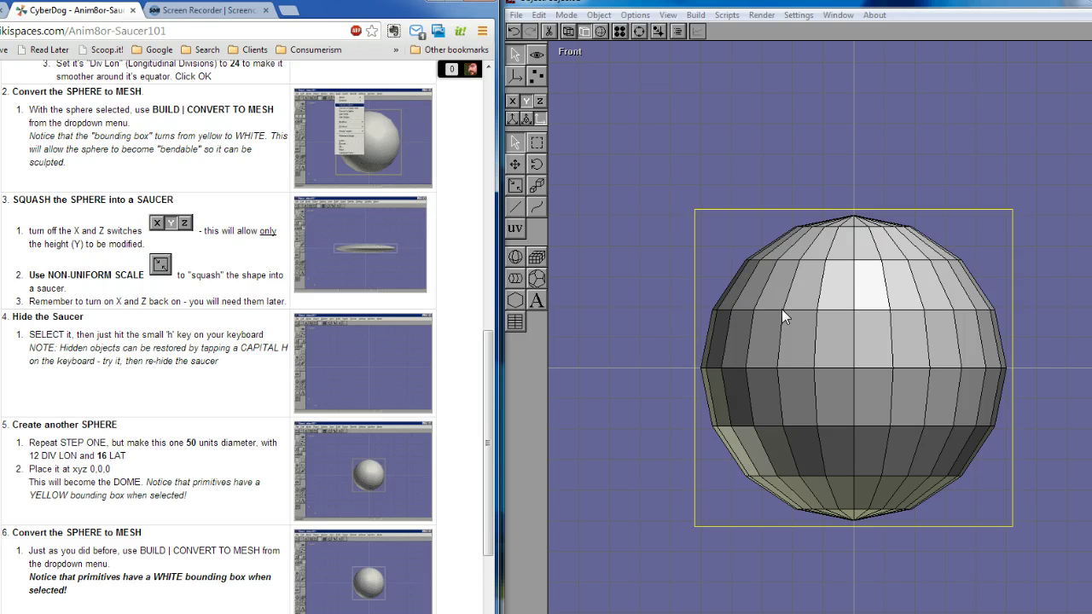
Convert the sphere to a mesh and turn off the X and Z axis constraints.
{"action": "left_click", "coordinate": [697, 15]}
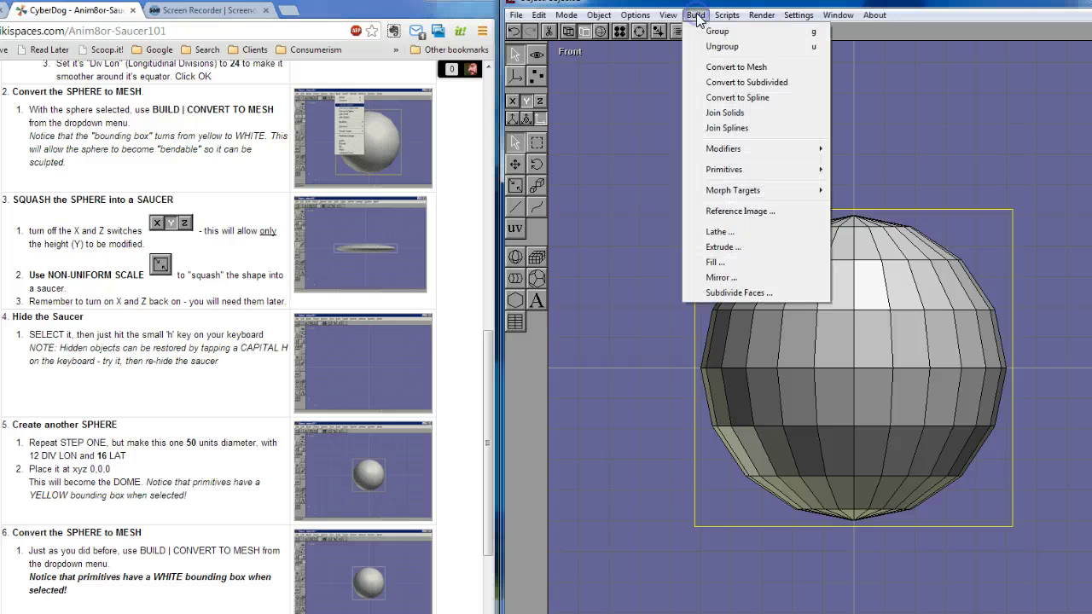
{"action": "left_click", "coordinate": [730, 66]}
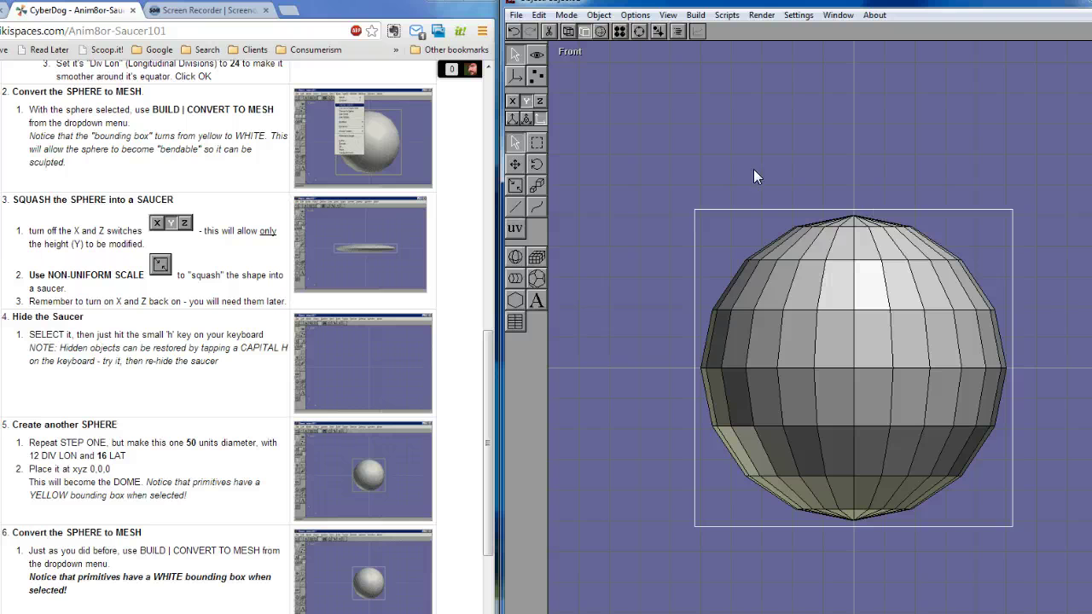
{"action": "left_click", "coordinate": [540, 100]}
{"action": "left_click", "coordinate": [540, 101]}
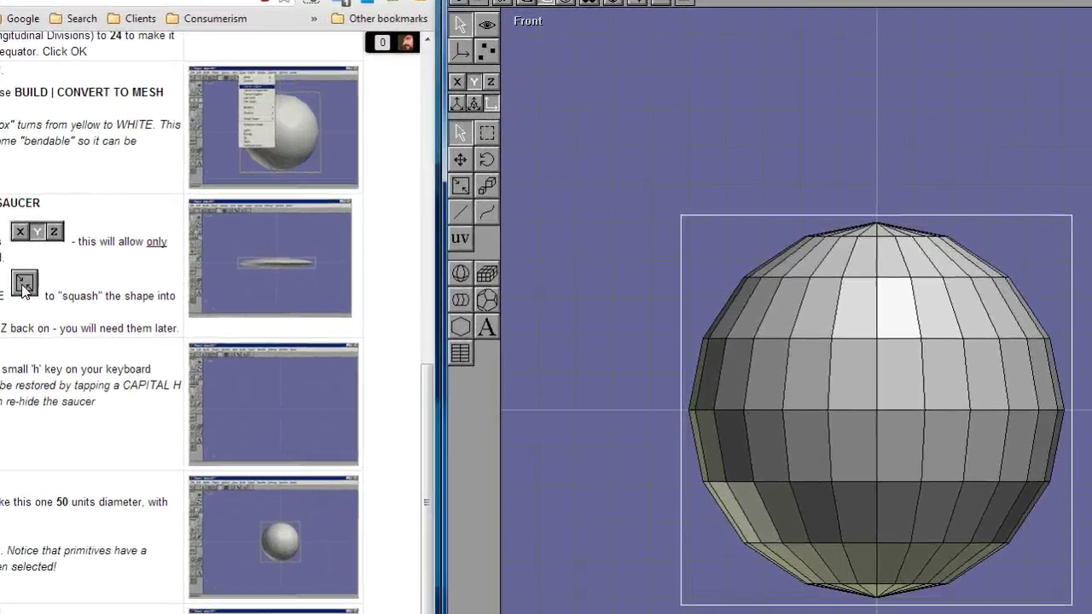
Flatten the sphere vertically with Non-Uniform Scale into a thin disc.
{"action": "left_click", "coordinate": [419, 185]}
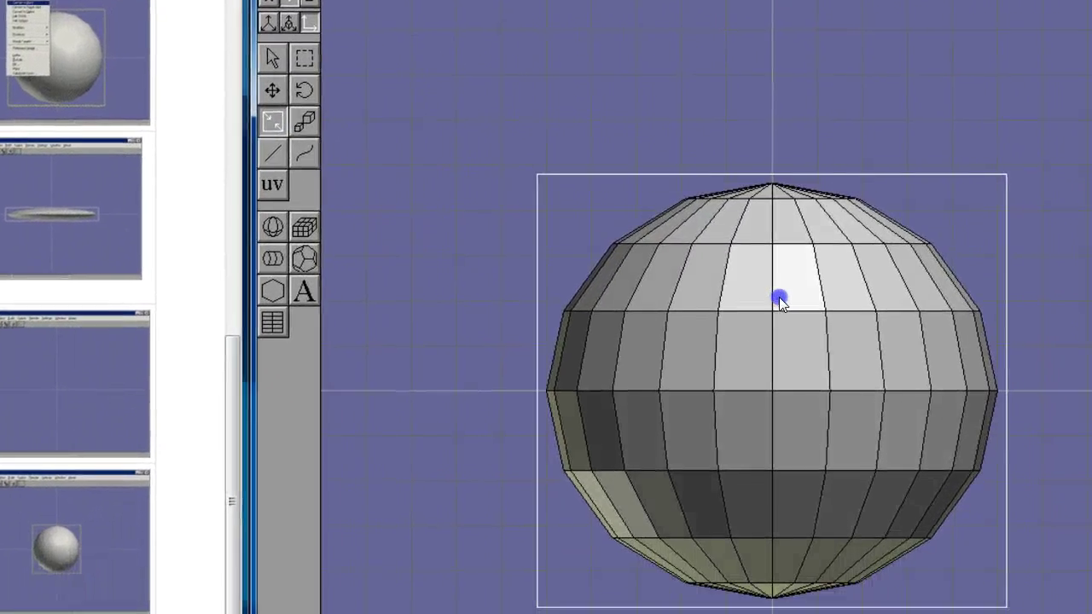
{"action": "left_click_drag", "start_coordinate": [906, 367], "coordinate": [920, 388]}
{"action": "left_click_drag", "start_coordinate": [730, 293], "coordinate": [709, 438]}
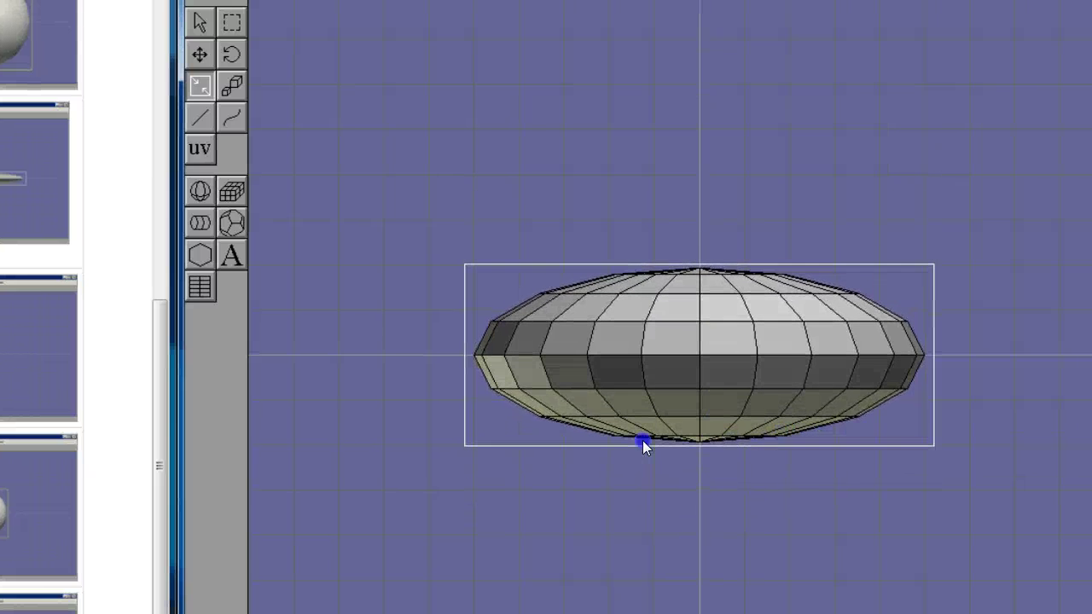
{"action": "left_click_drag", "start_coordinate": [643, 440], "coordinate": [671, 556]}
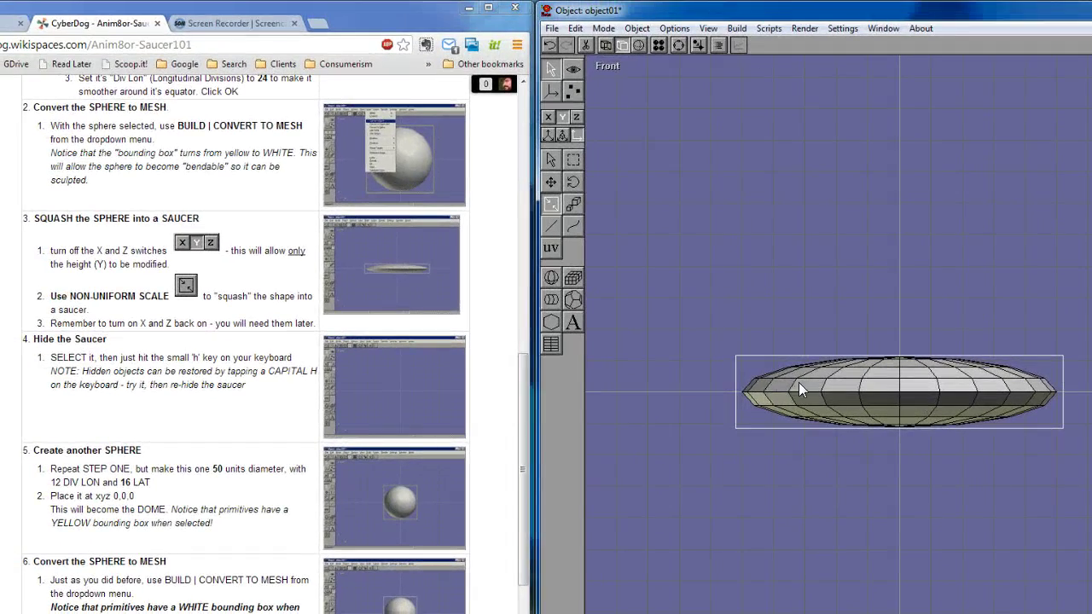
Hide the saucer and create a new sphere with diameter 50.
{"action": "key", "text": "h"}
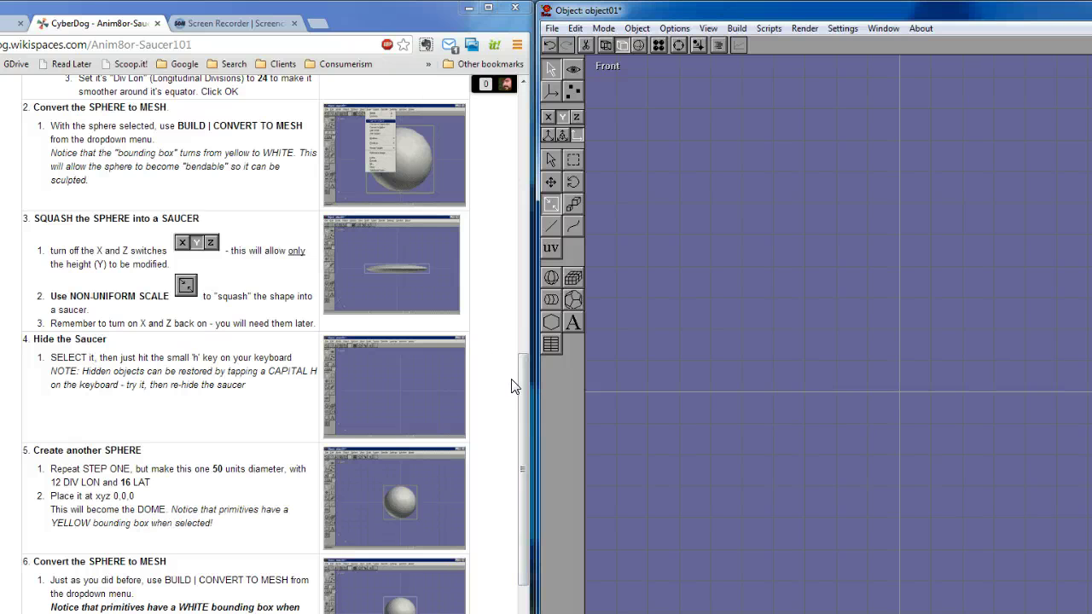
{"action": "left_click_drag", "start_coordinate": [522, 368], "coordinate": [519, 456]}
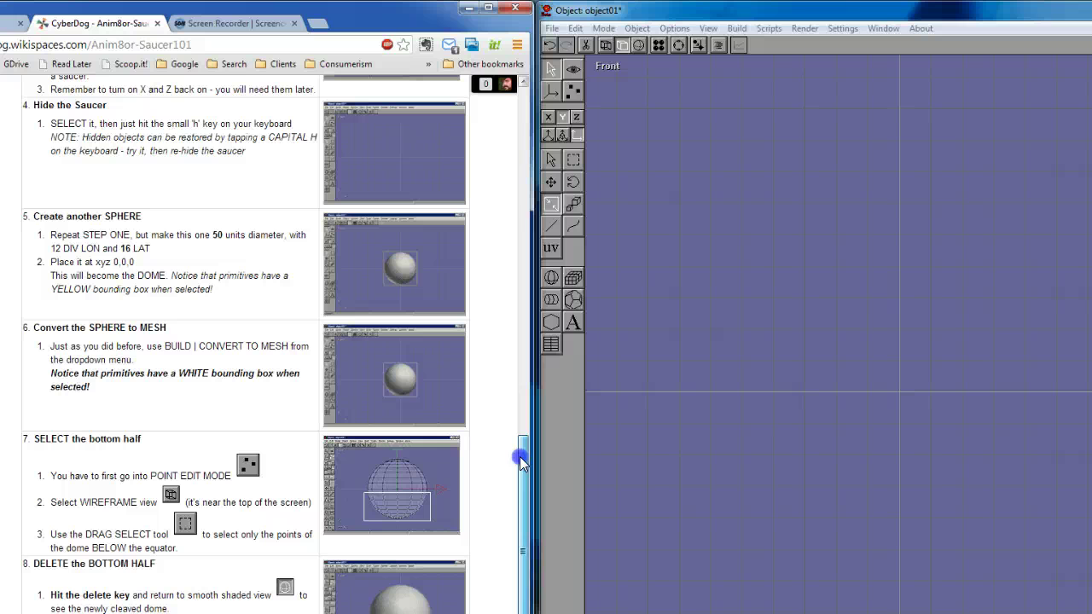
{"action": "left_click", "coordinate": [551, 278]}
{"action": "left_click_drag", "start_coordinate": [901, 388], "coordinate": [892, 444]}
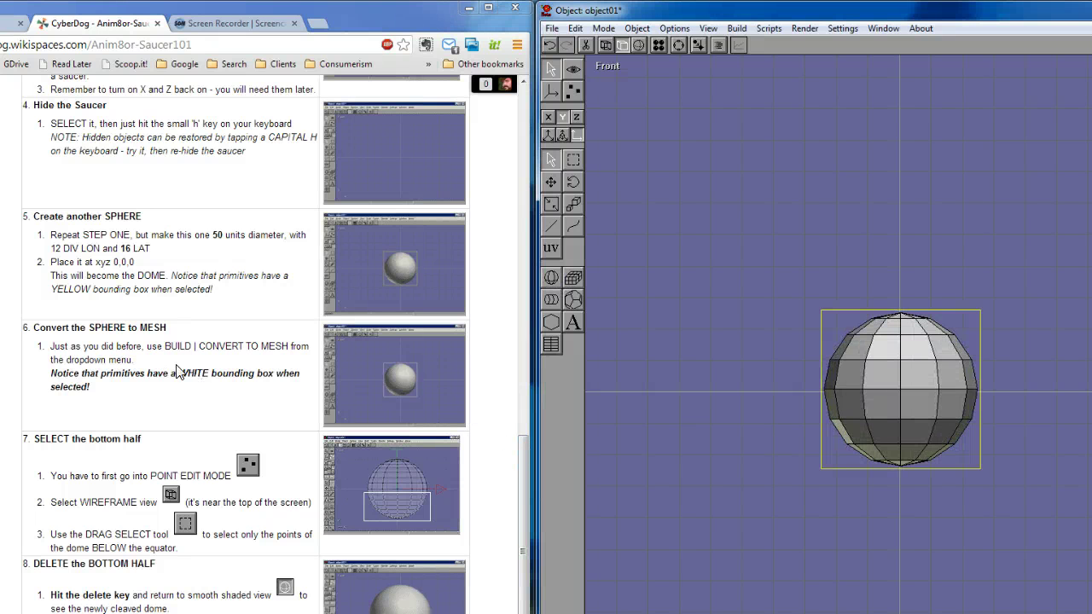
{"action": "double_click", "coordinate": [910, 373]}
{"action": "left_click_drag", "start_coordinate": [638, 178], "coordinate": [452, 174]}
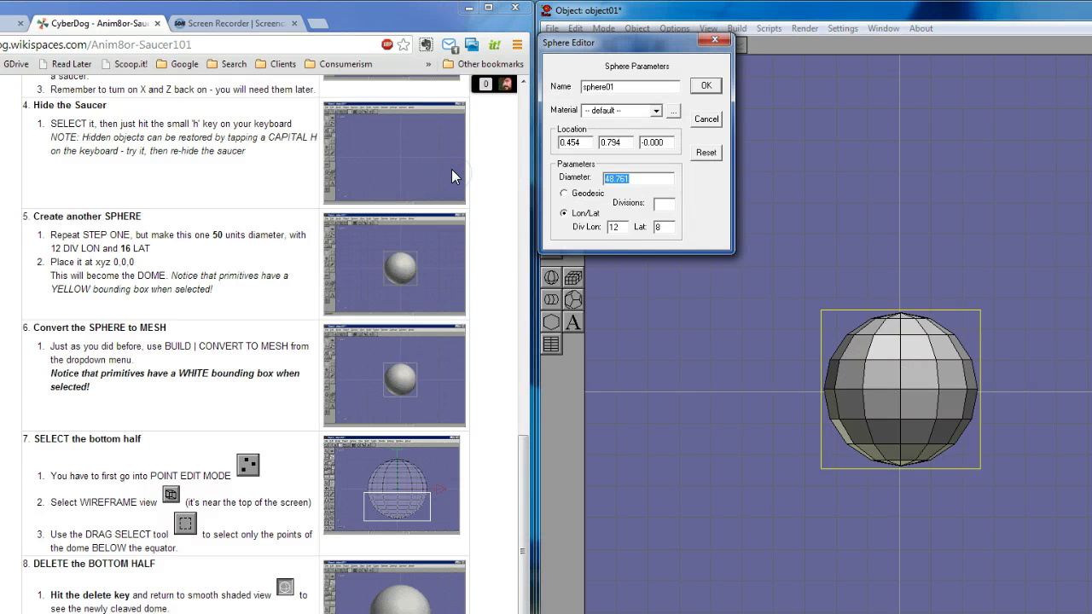
{"action": "type", "text": "50"}
{"action": "key", "text": "Return"}
Set the new sphere's location to 0, 0, 0 and its Lat divisions to 16.
{"action": "double_click", "coordinate": [903, 396]}
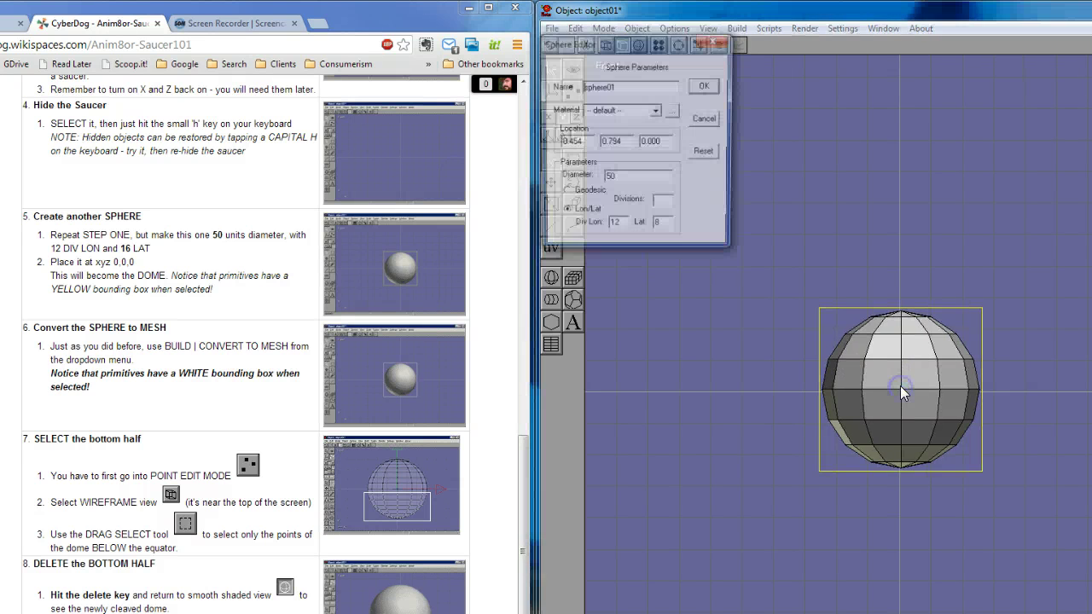
{"action": "left_click_drag", "start_coordinate": [592, 143], "coordinate": [444, 140]}
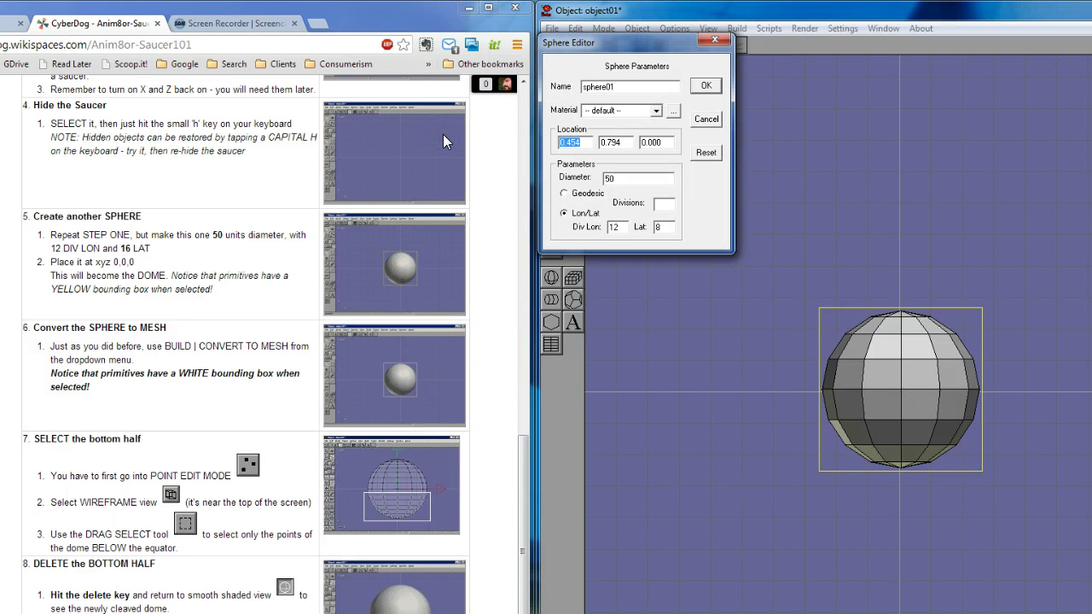
{"action": "type", "text": "0"}
{"action": "key", "text": "Tab"}
{"action": "type", "text": "0"}
{"action": "key", "text": "Tab"}
{"action": "type", "text": "0"}
{"action": "key", "text": "Tab"}
{"action": "left_click_drag", "start_coordinate": [667, 228], "coordinate": [647, 228]}
{"action": "type", "text": "16"}
{"action": "left_click", "coordinate": [708, 86]}
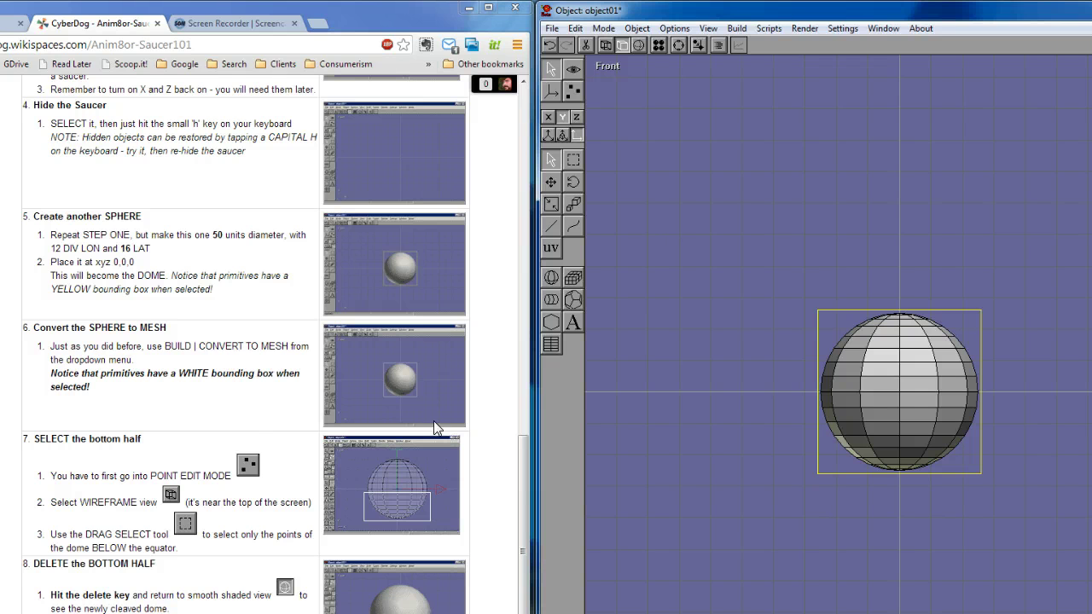
Convert the new sphere to a mesh and enter Point Edit mode.
{"action": "left_click", "coordinate": [737, 28]}
{"action": "left_click", "coordinate": [756, 84]}
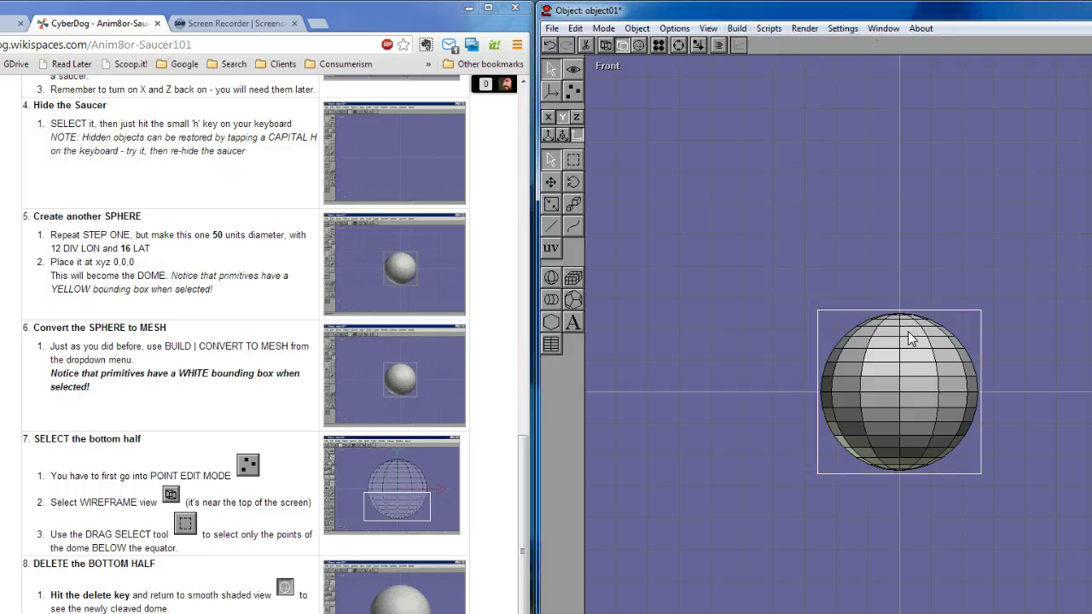
{"action": "left_click_drag", "start_coordinate": [523, 453], "coordinate": [524, 523]}
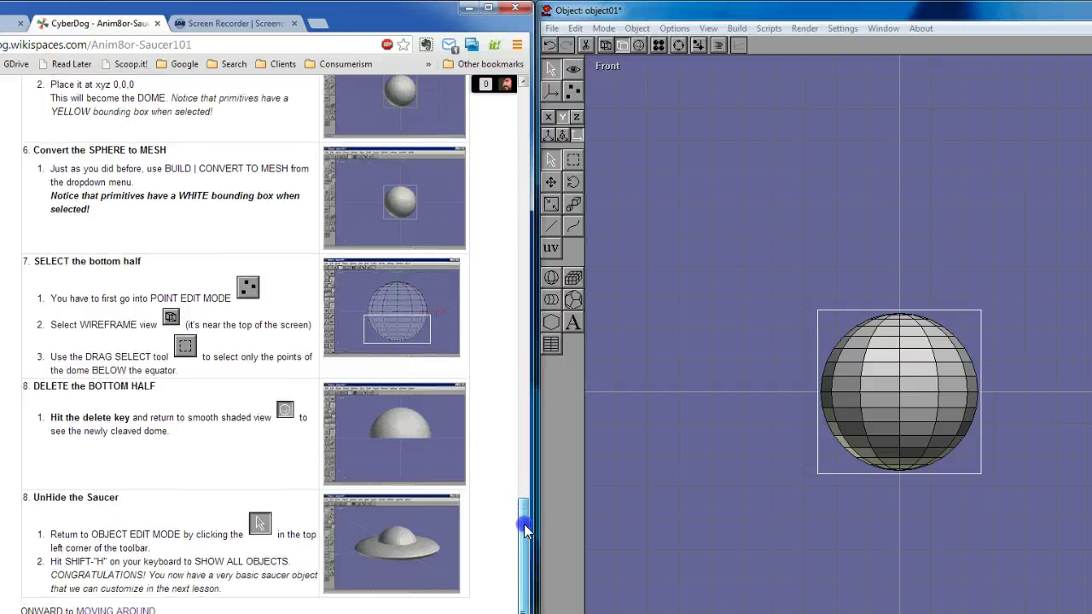
{"action": "left_click", "coordinate": [574, 92]}
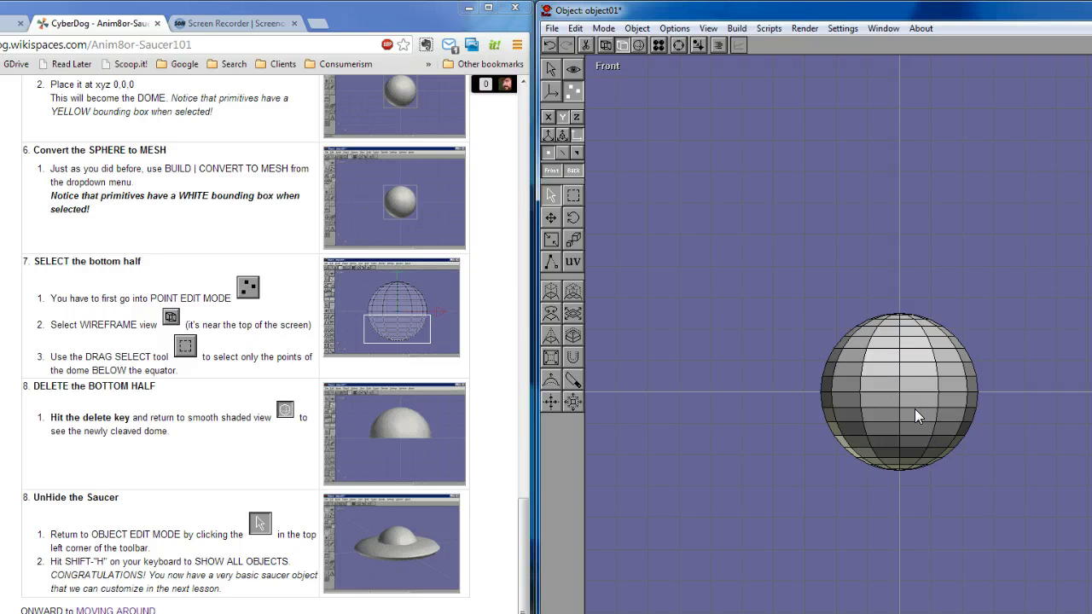
Select and delete the points below the sphere's equator, then return to shaded display.
{"action": "left_click", "coordinate": [604, 45]}
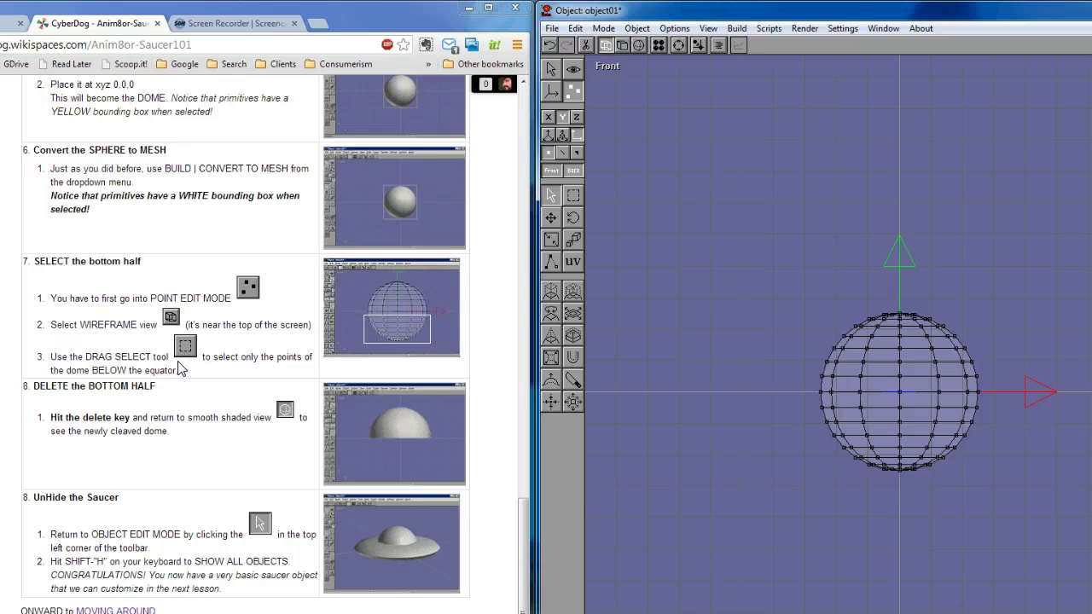
{"action": "left_click", "coordinate": [574, 195]}
{"action": "left_click_drag", "start_coordinate": [807, 401], "coordinate": [990, 503]}
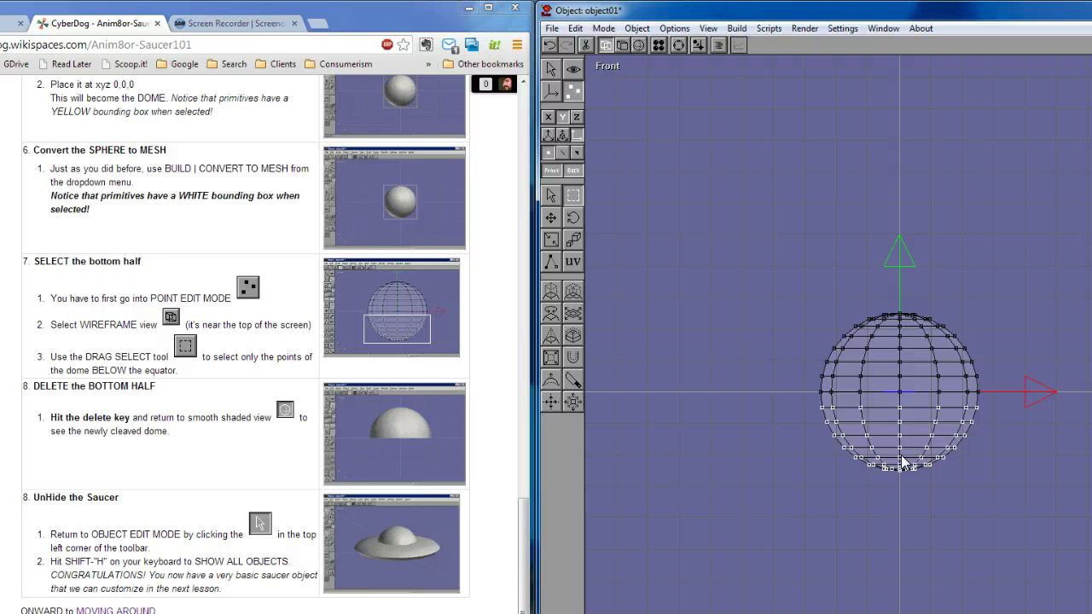
{"action": "key", "text": "Delete"}
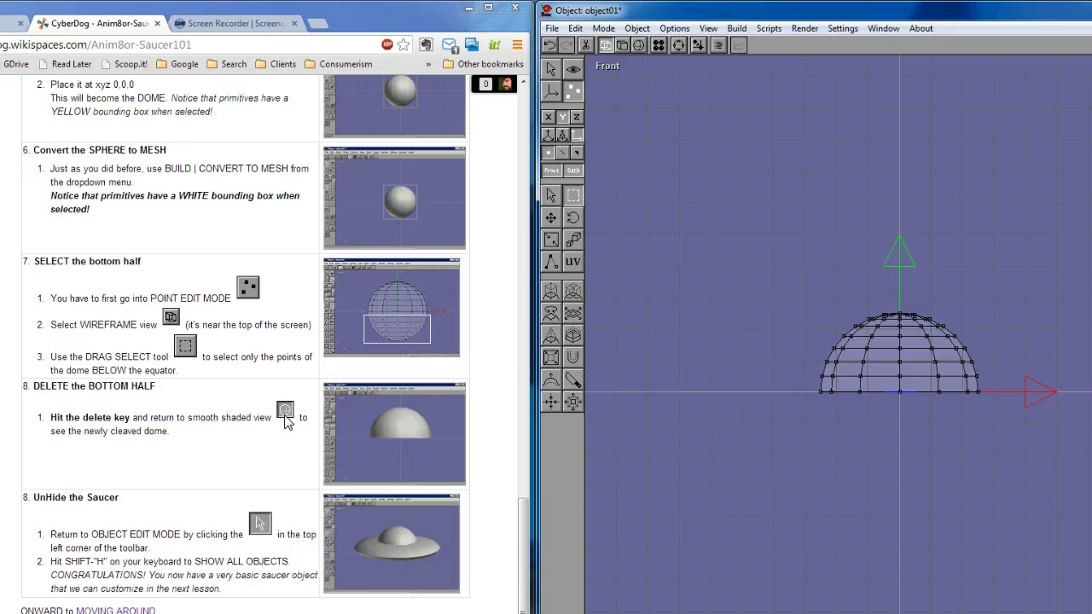
{"action": "left_click", "coordinate": [639, 45]}
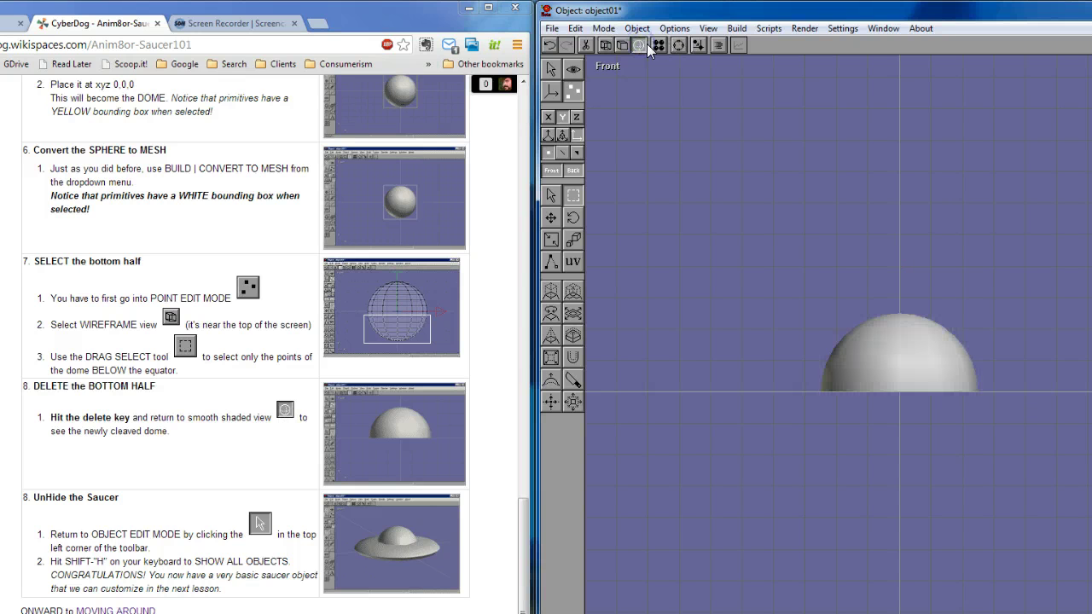
Select the dome in Object Edit mode and unhide all objects with Shift+H.
{"action": "left_click", "coordinate": [552, 68]}
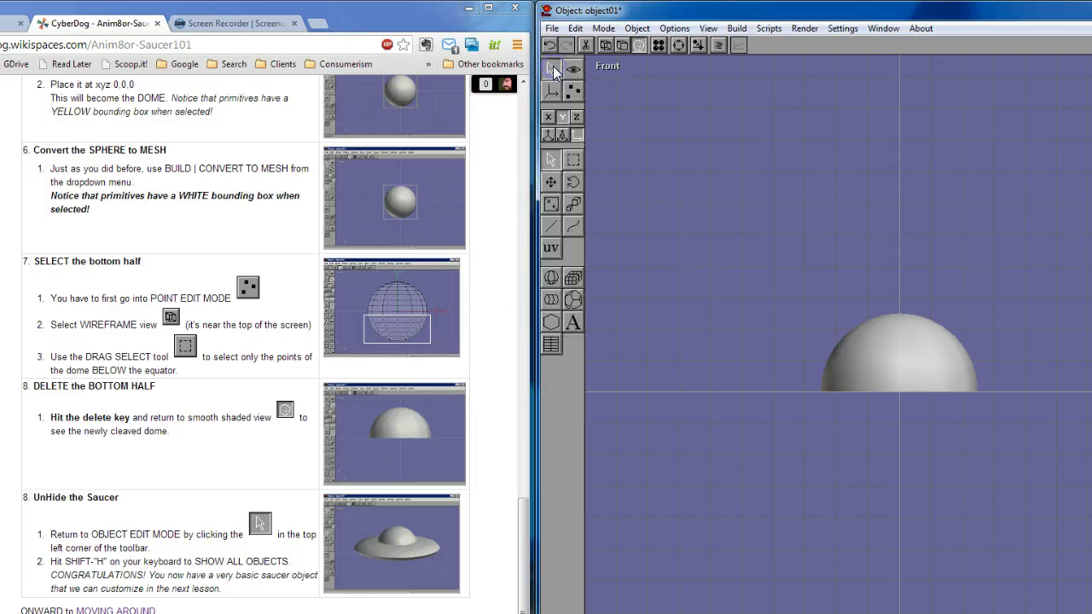
{"action": "left_click", "coordinate": [870, 323]}
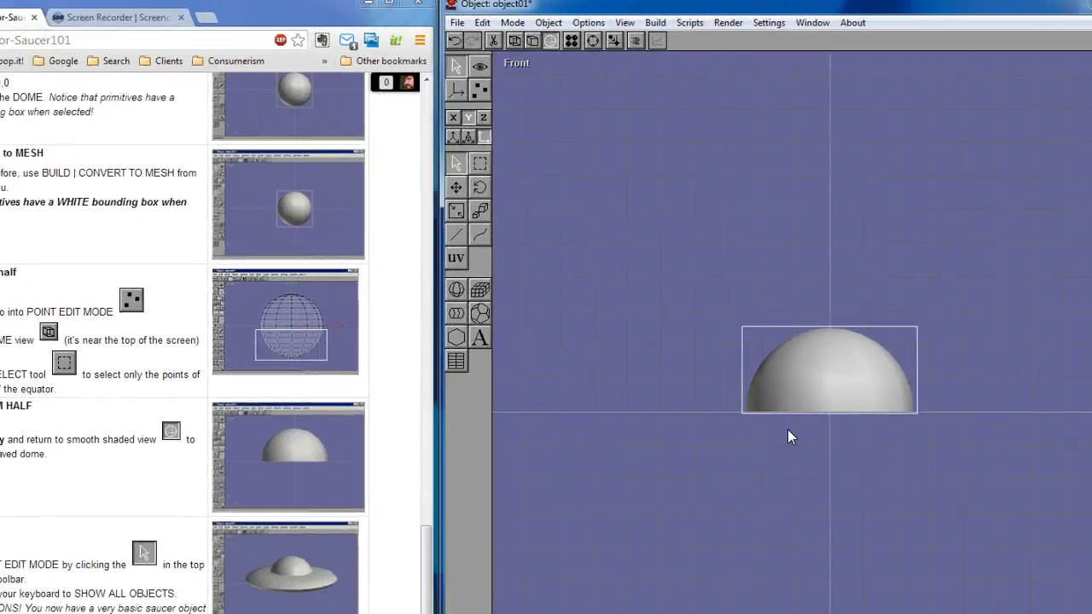
{"action": "key", "text": "shift+h"}
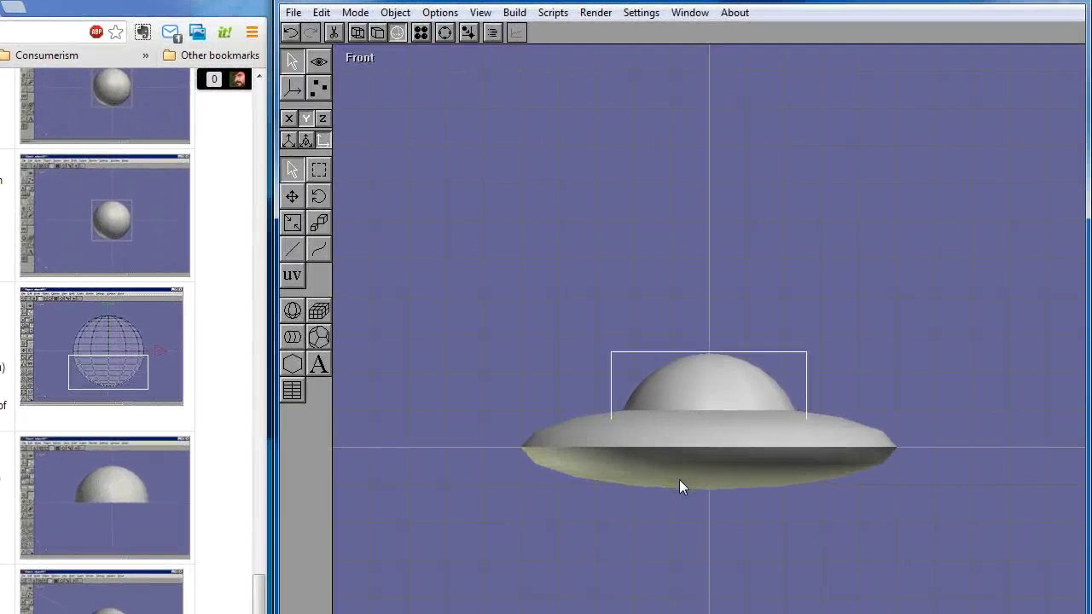
Orbit to inspect the finished saucer, then return to the Front view.
{"action": "mouse_move", "coordinate": [681, 486]}
{"action": "right_mouse_down"}
{"action": "mouse_move", "coordinate": [753, 515]}
{"action": "mouse_move", "coordinate": [785, 507]}
{"action": "mouse_move", "coordinate": [789, 492]}
{"action": "mouse_move", "coordinate": [759, 541]}
{"action": "mouse_move", "coordinate": [726, 521]}
{"action": "mouse_move", "coordinate": [734, 533]}
{"action": "right_mouse_up"}
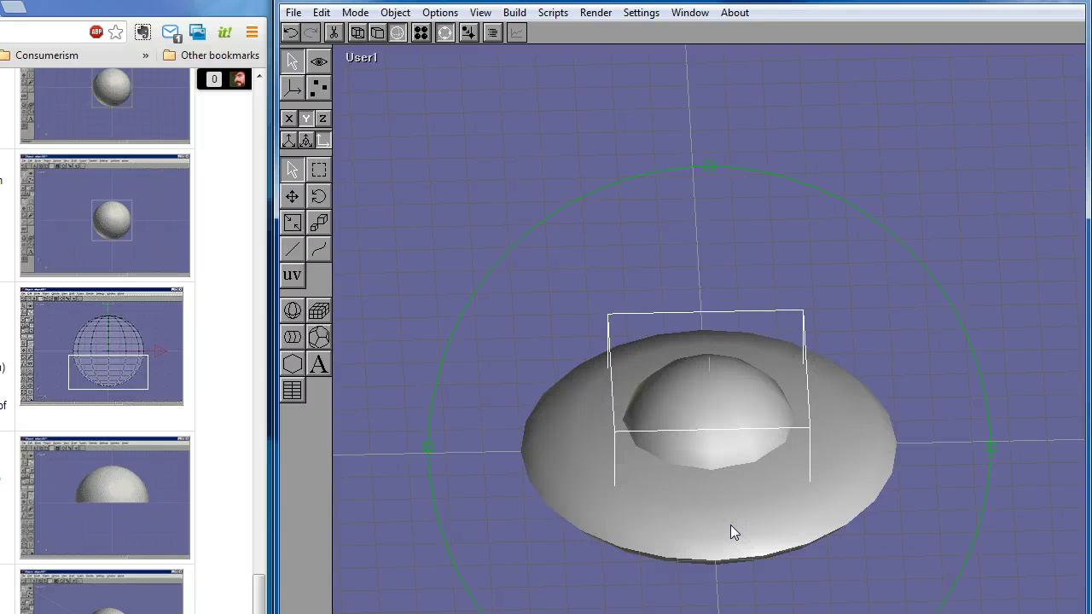
{"action": "key", "text": "1"}
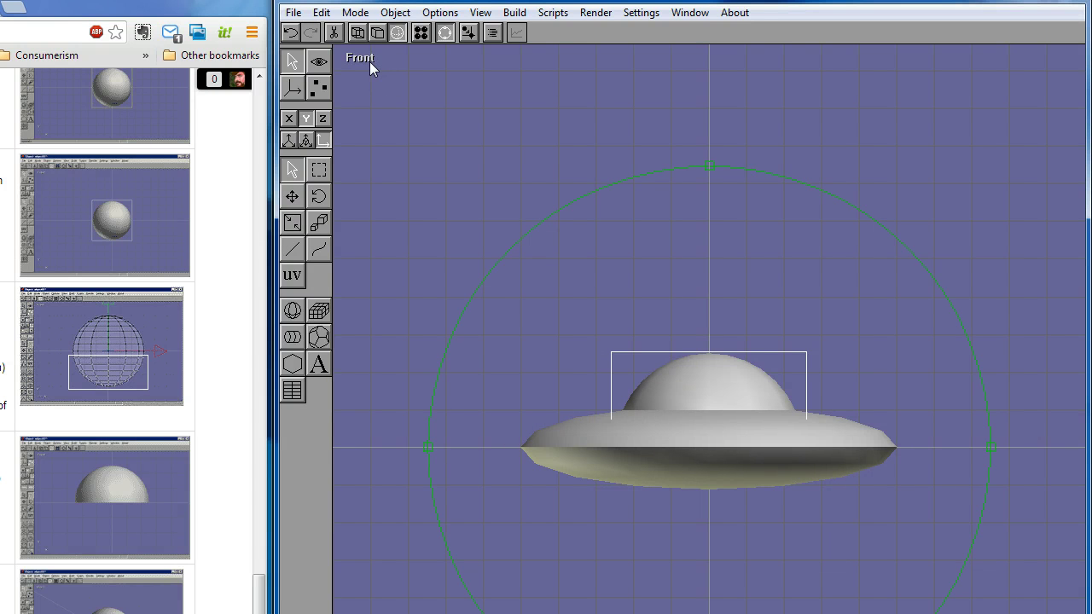
{"action": "key", "text": "a"}
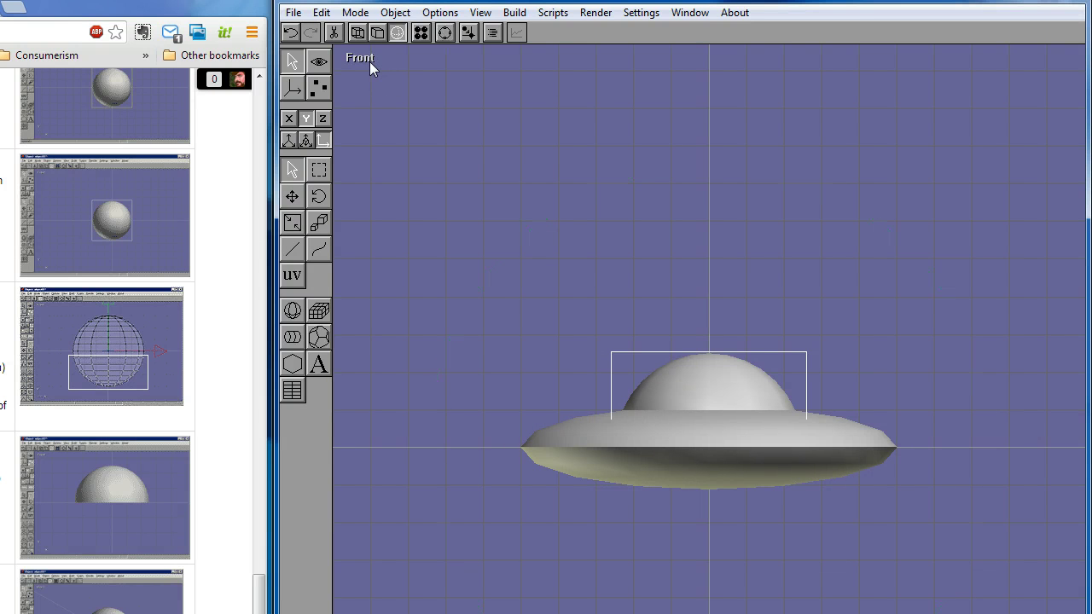